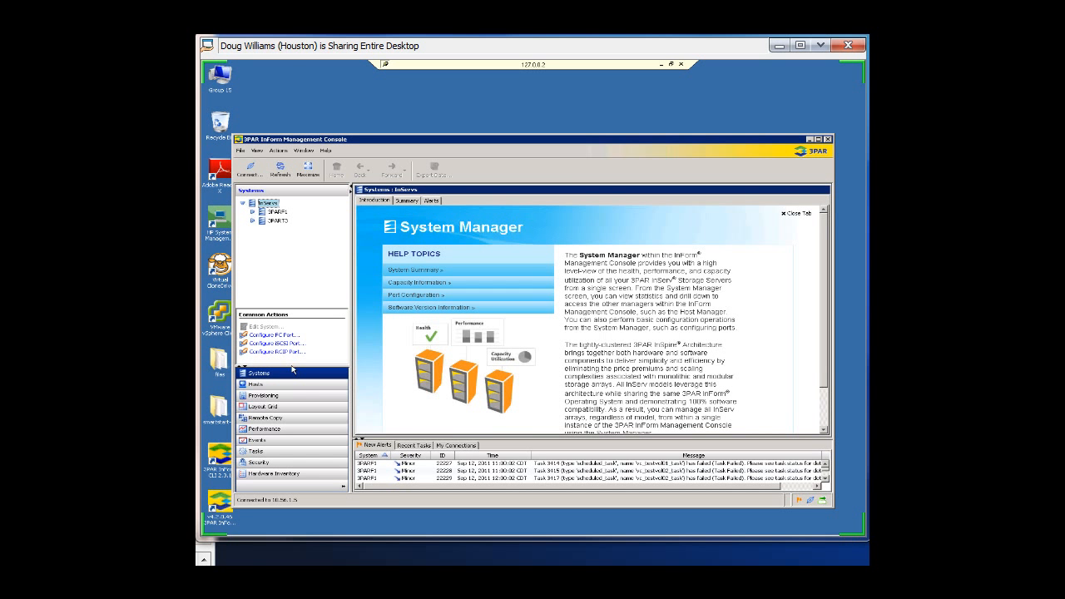
Step: Open the Remote Copy manager and start a new remote copy configuration
click(291, 396)
click(290, 407)
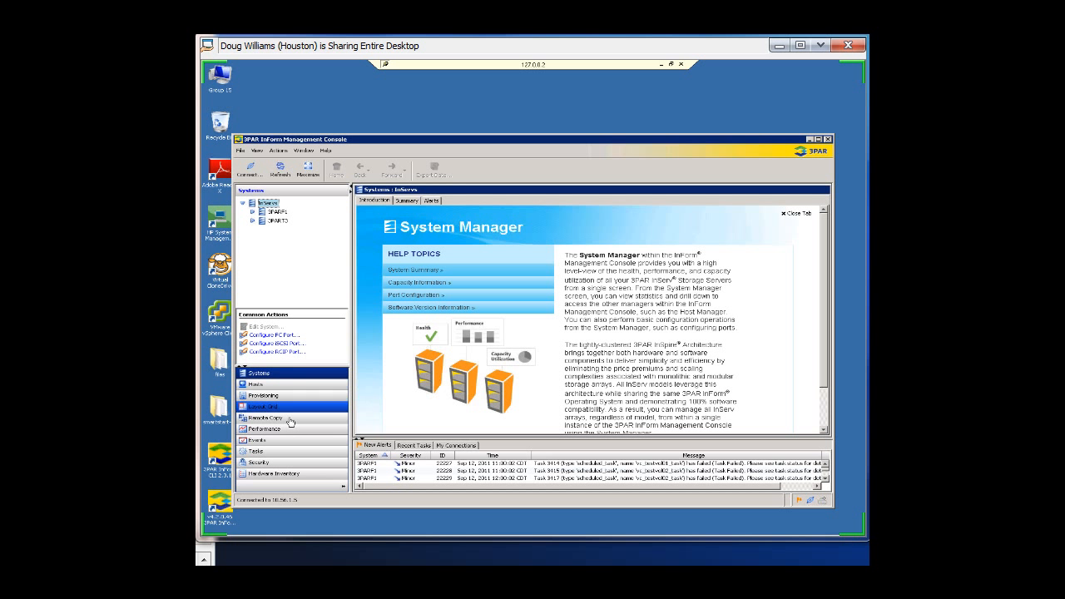
click(289, 421)
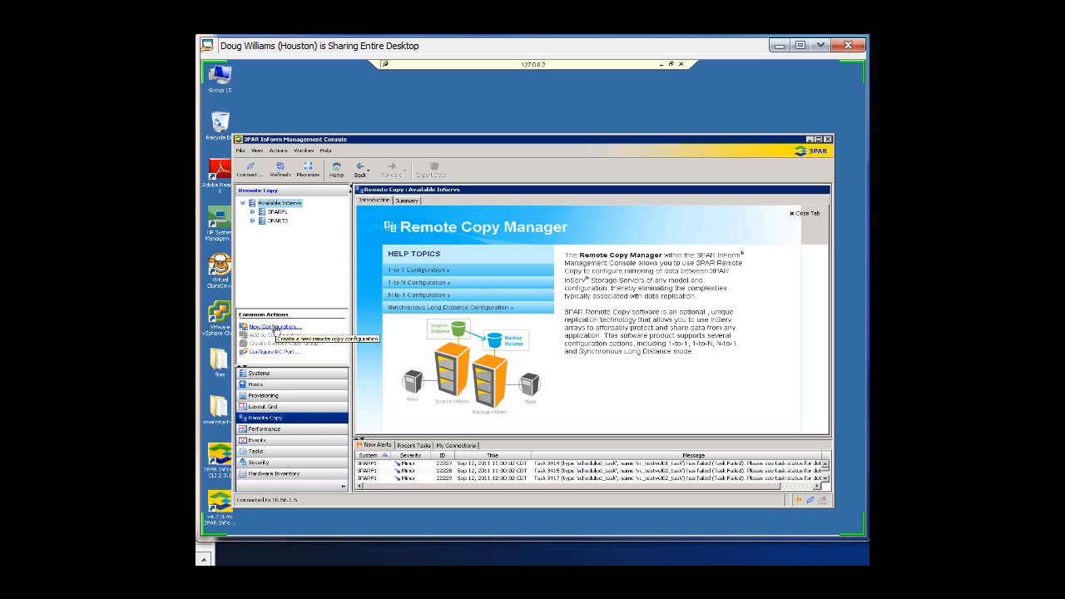
click(275, 327)
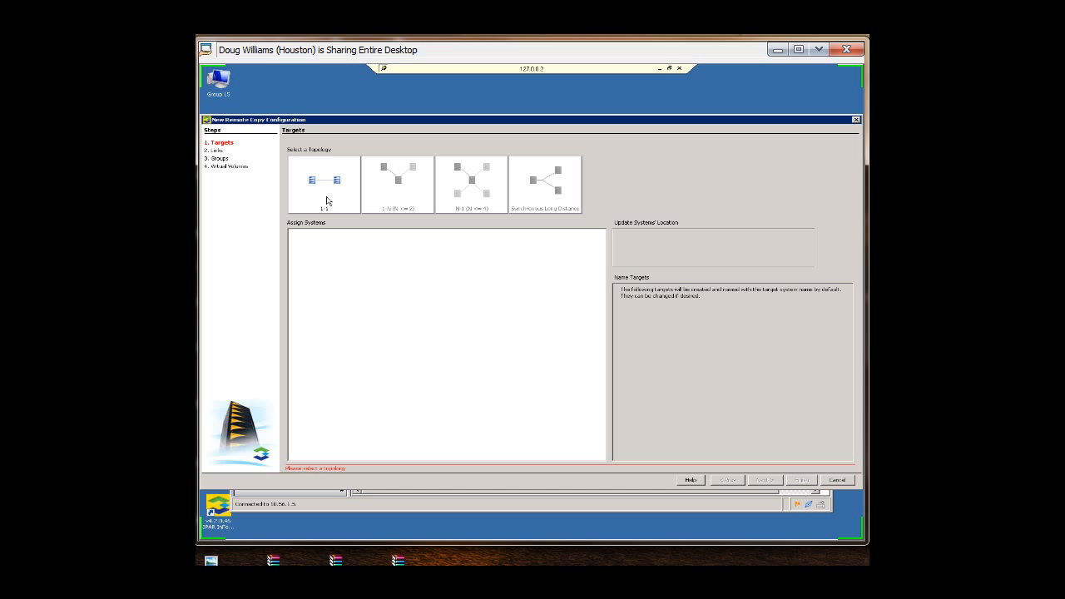
Step: Choose the 1-1 topology and assign 3PART3 to the first system node
click(326, 200)
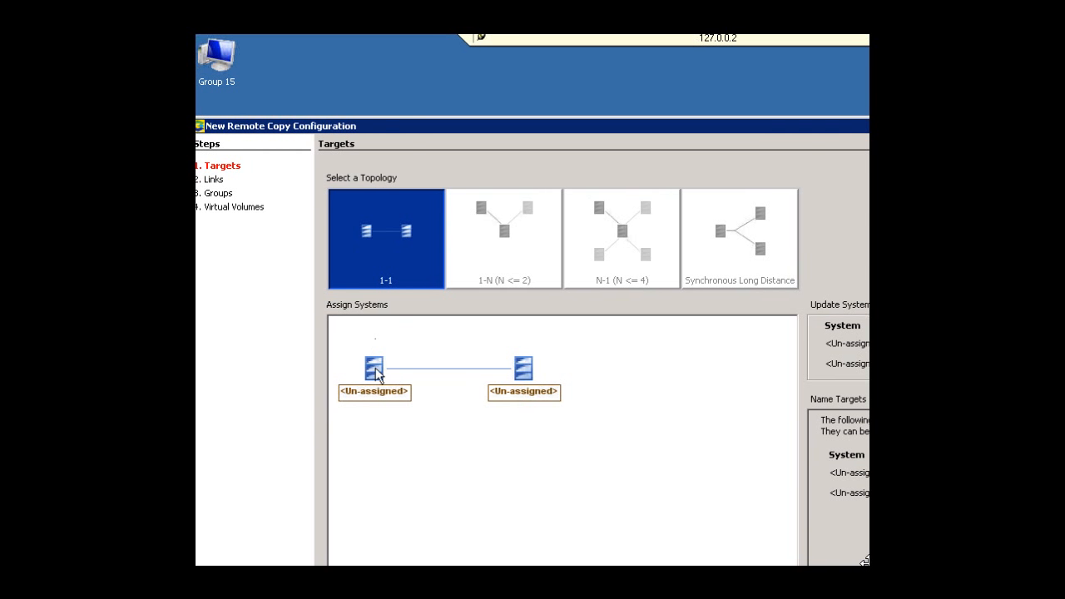
click(376, 369)
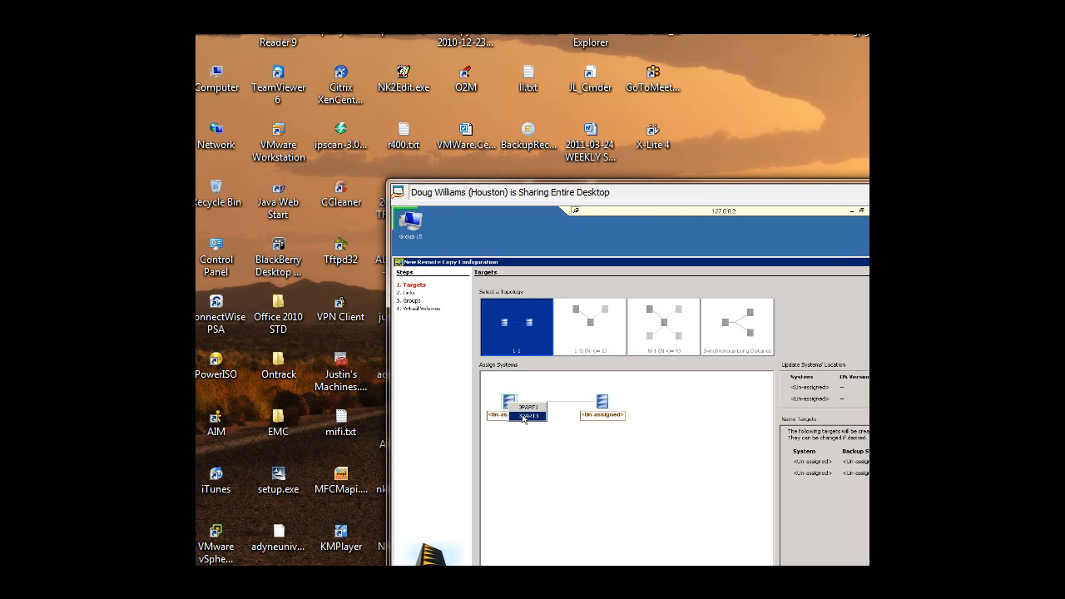
click(524, 416)
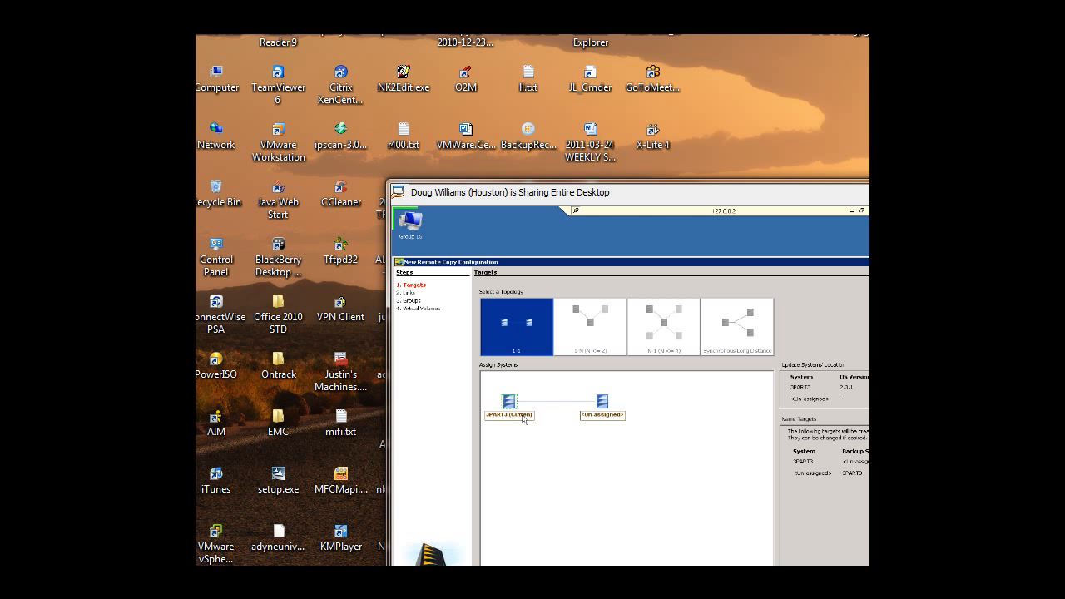
drag(862, 38, 862, 94)
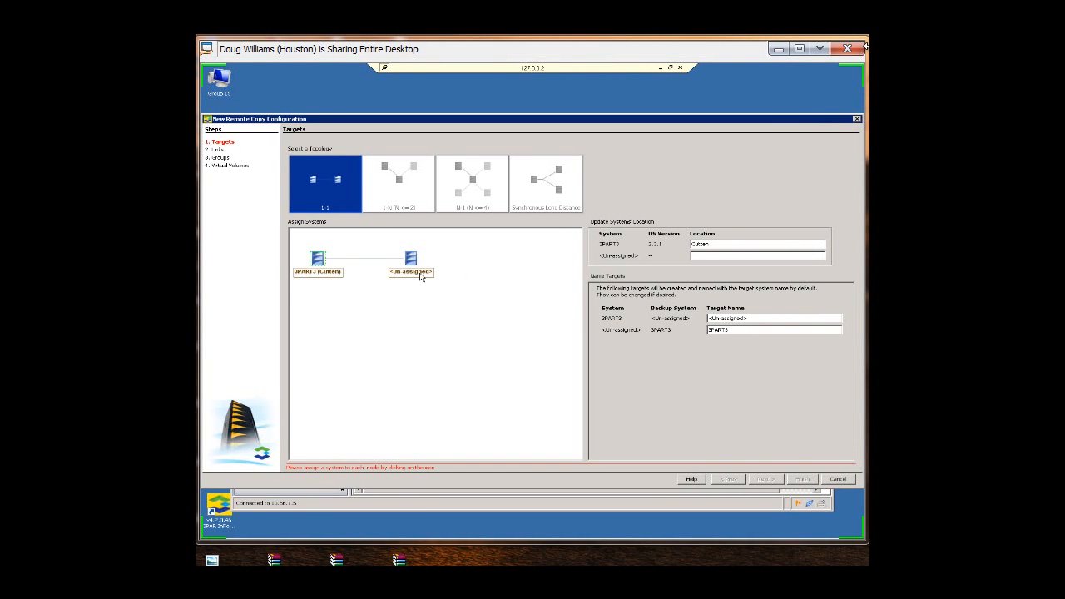
Step: Assign 3PARF1 to the second system node and continue to the links page
click(414, 264)
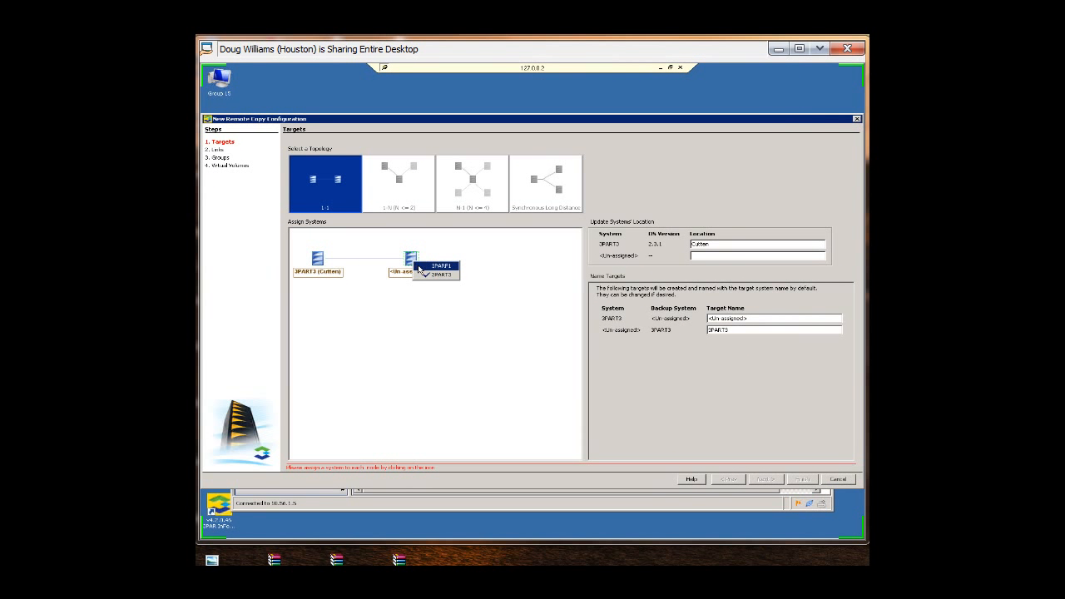
click(439, 265)
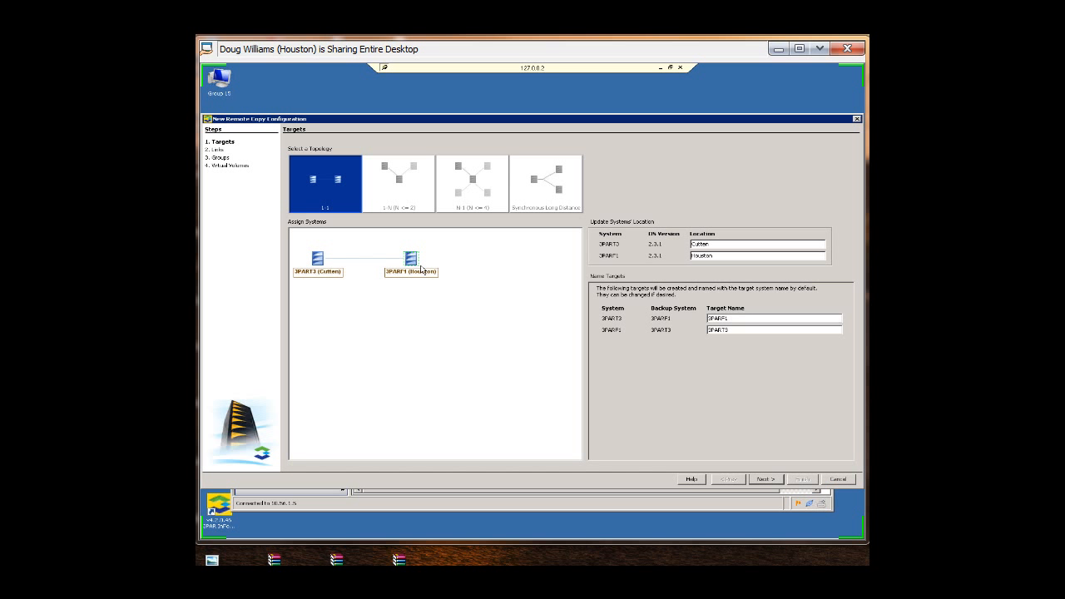
click(766, 480)
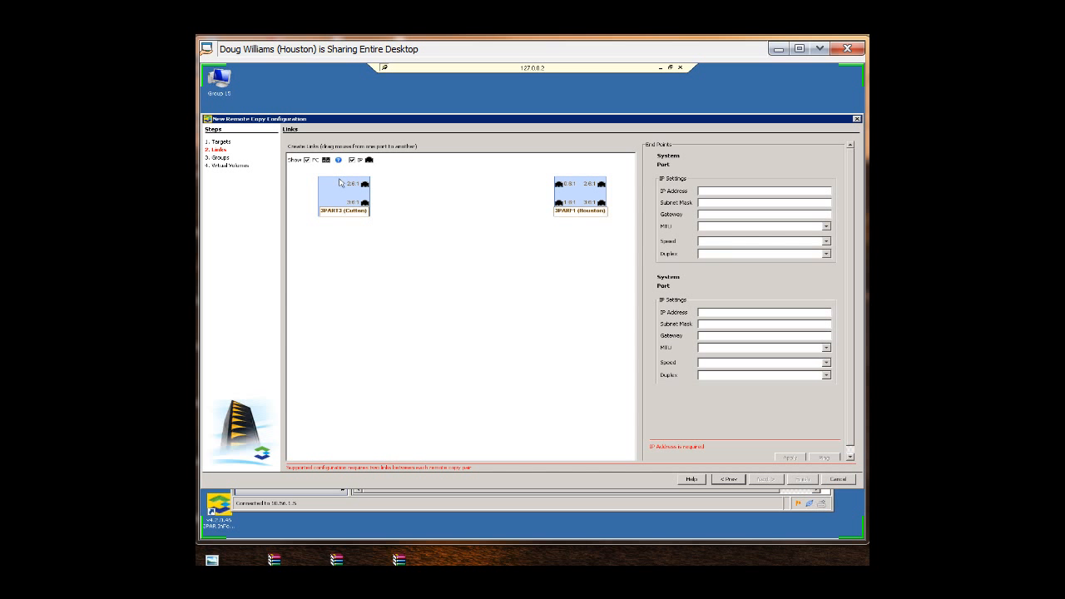
Step: Toggle the FC and IP port display filters off and back on
click(307, 160)
click(352, 159)
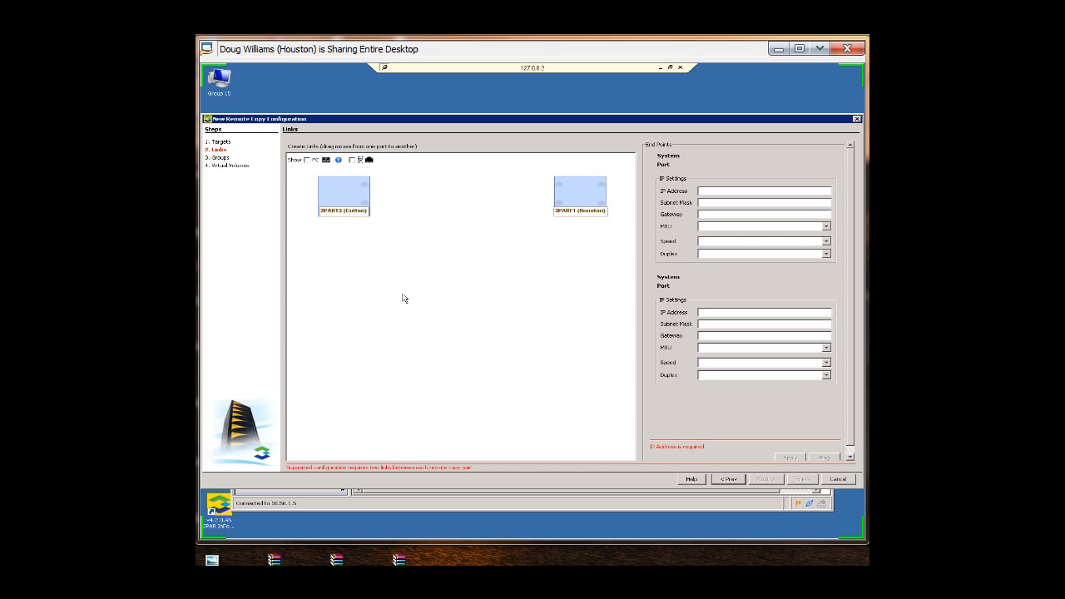
click(307, 160)
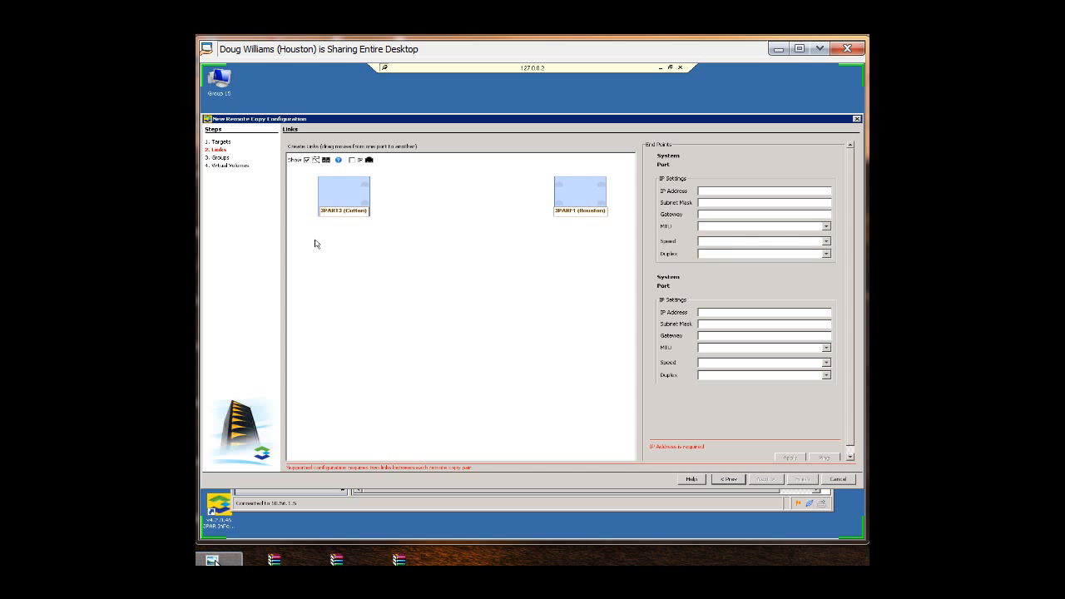
click(351, 159)
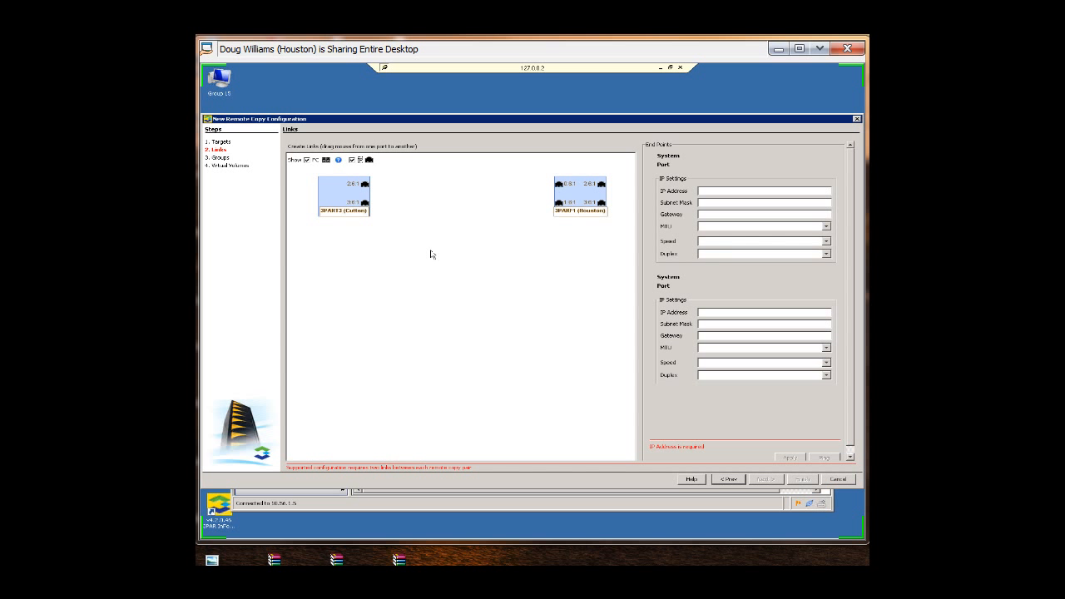
Step: Link 3PART3 ports 2:6:1 and 3:6:1 to 3PARF1 ports 0:6:1 and 2:6:1, and continue to groups
drag(364, 183, 560, 187)
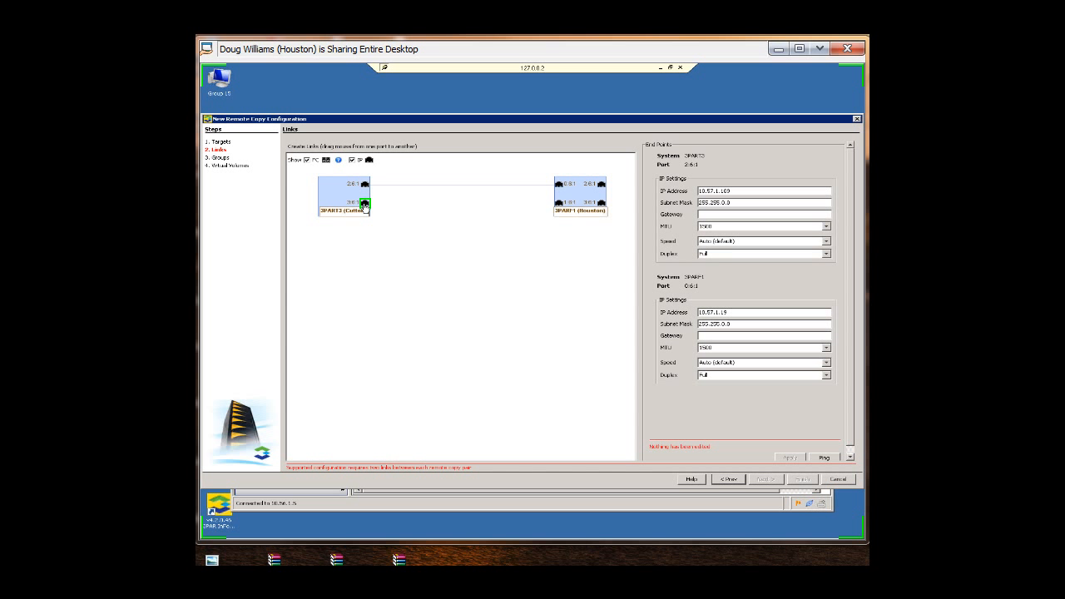
drag(364, 206, 606, 188)
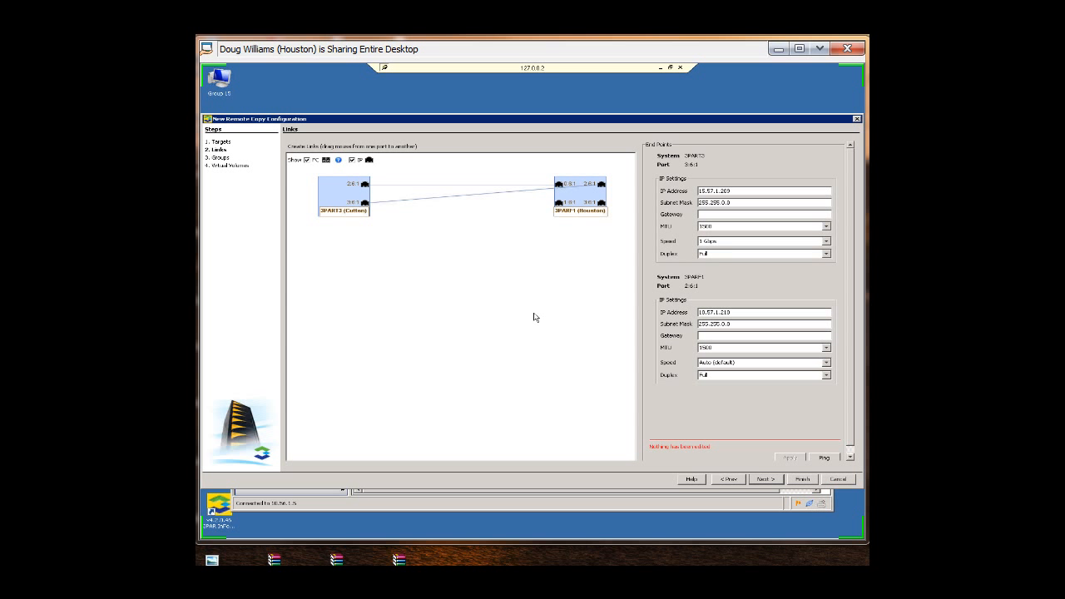
click(766, 481)
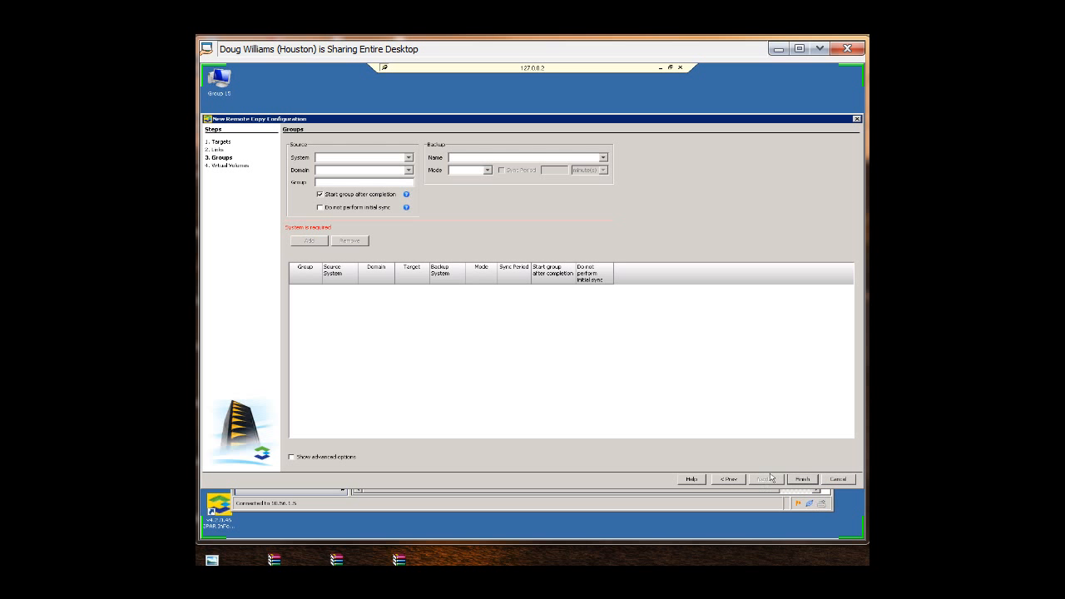
Step: Add a remote copy group dw from source 3PART3 to backup 3PARF1 in Synchronous mode
click(409, 158)
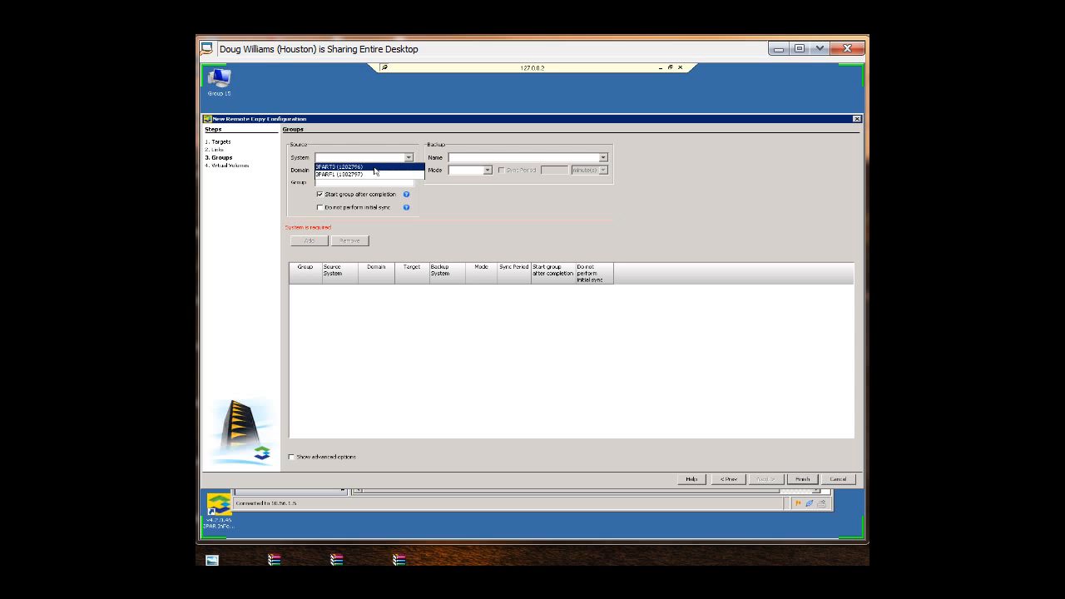
click(374, 167)
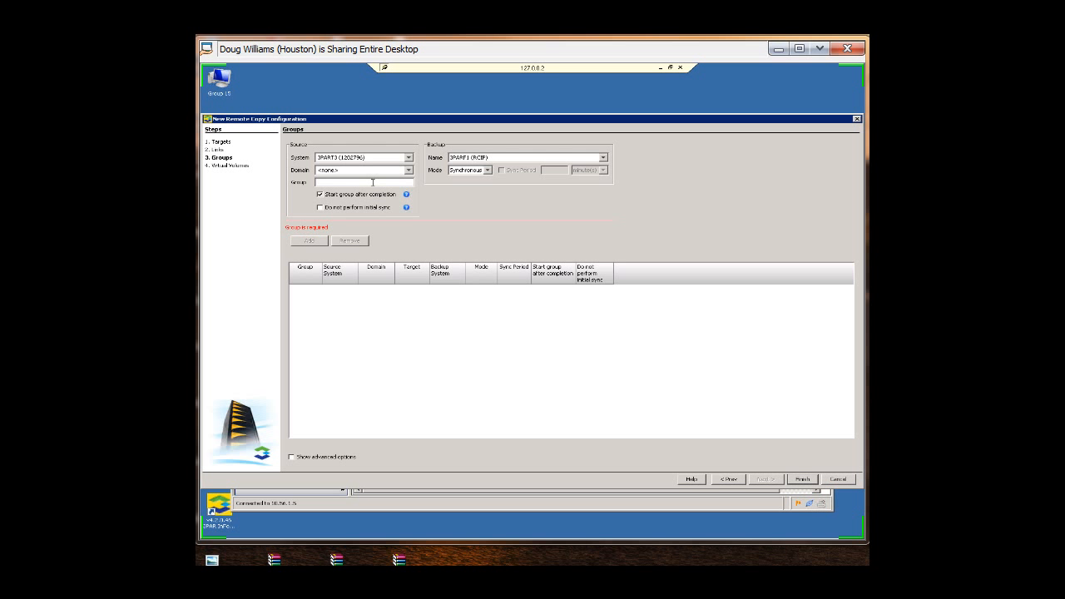
text(de)
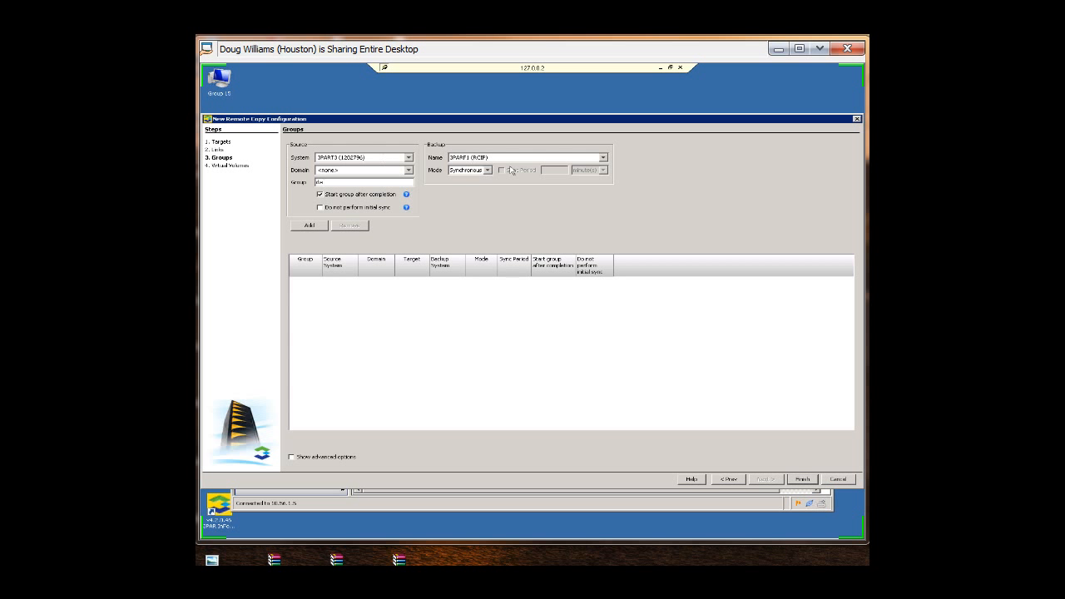
click(490, 171)
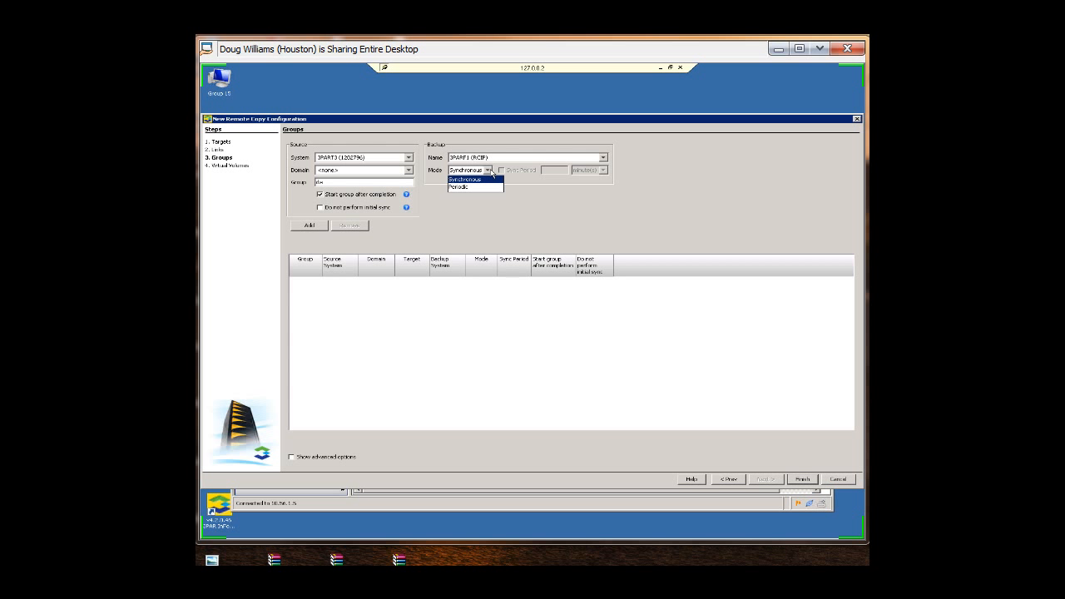
click(492, 171)
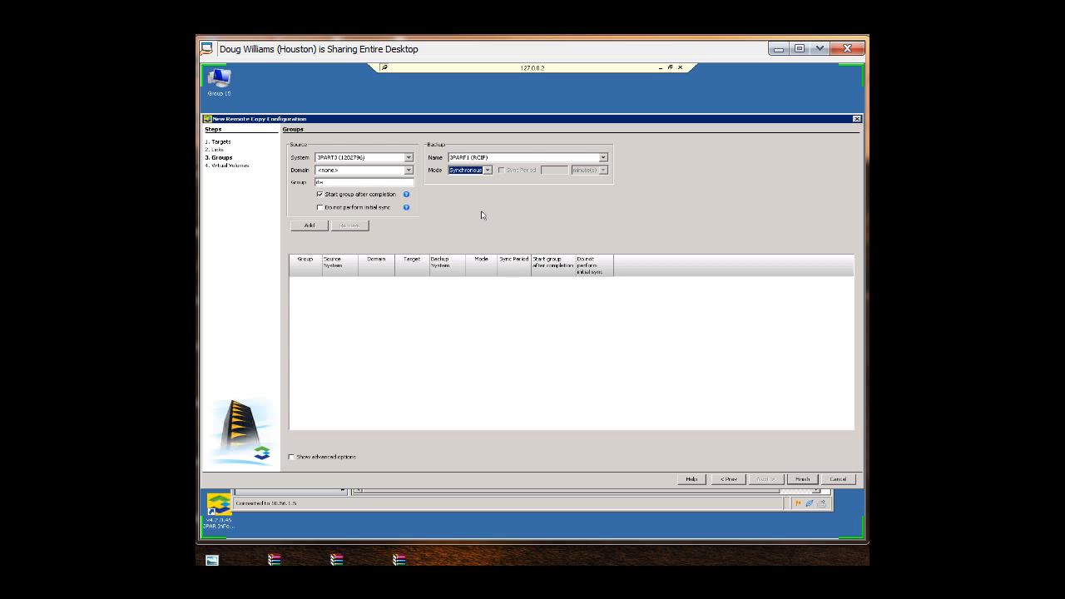
click(319, 228)
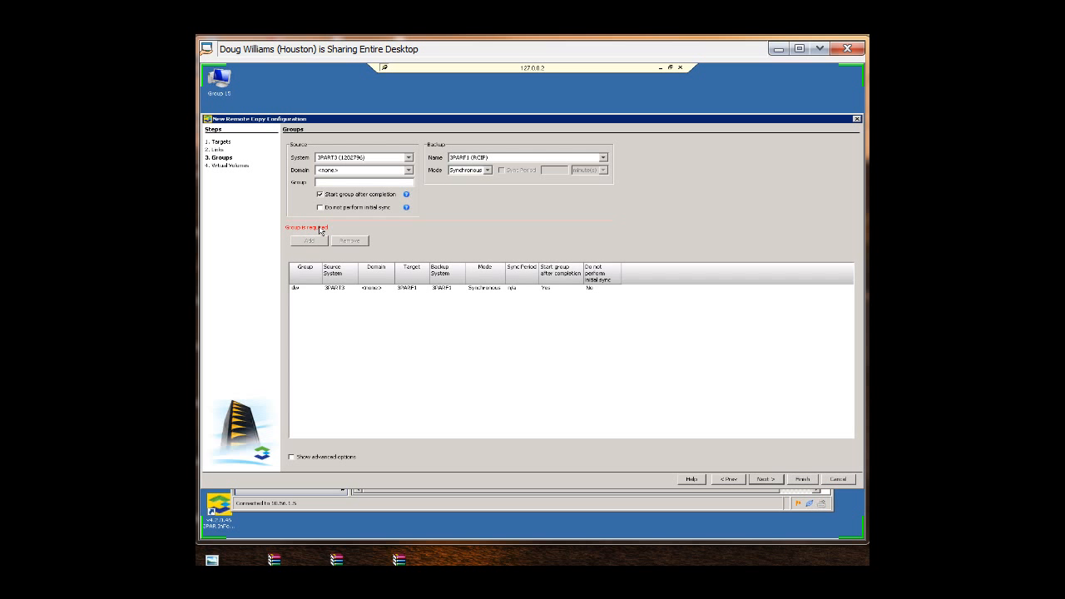
Step: Select the dw group and inspect the advanced group options
click(342, 289)
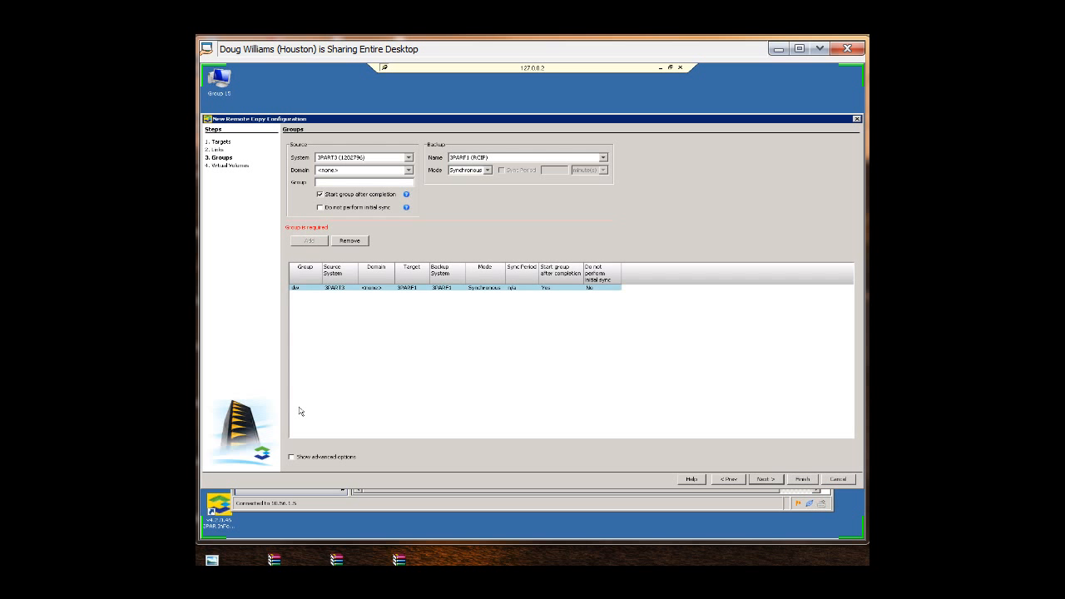
click(291, 457)
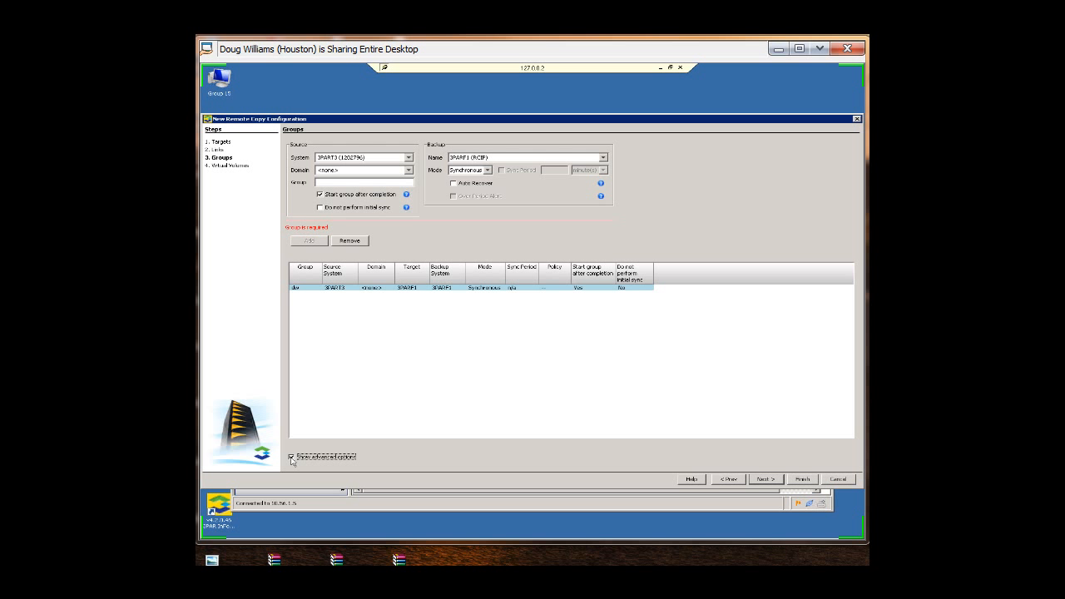
click(291, 457)
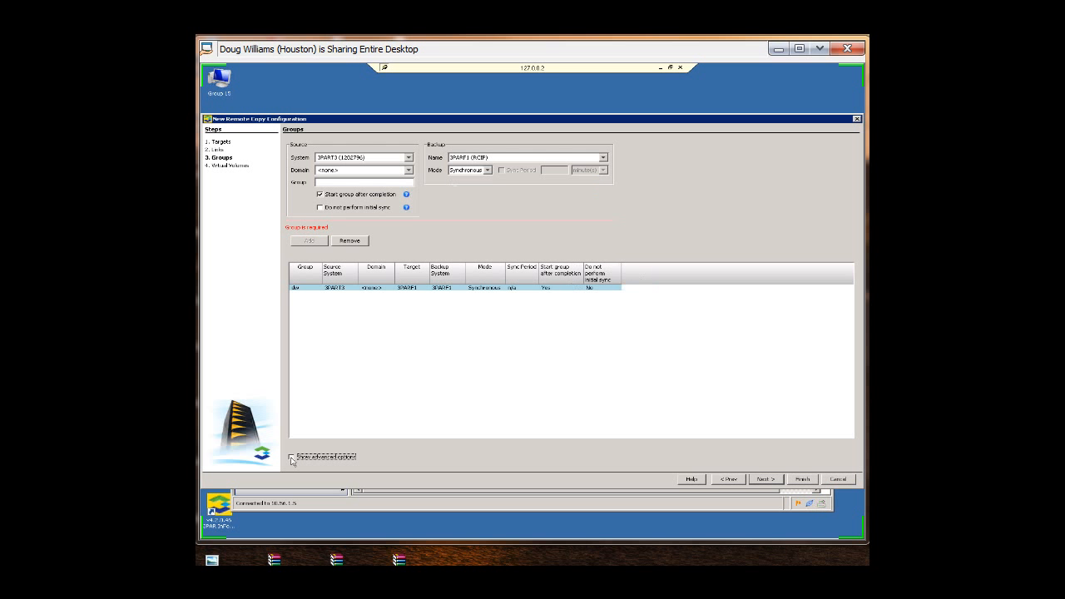
click(291, 457)
click(291, 458)
Step: Continue to virtual volumes, select source volume ALDE_VV1 and choose a new backup volume
click(766, 480)
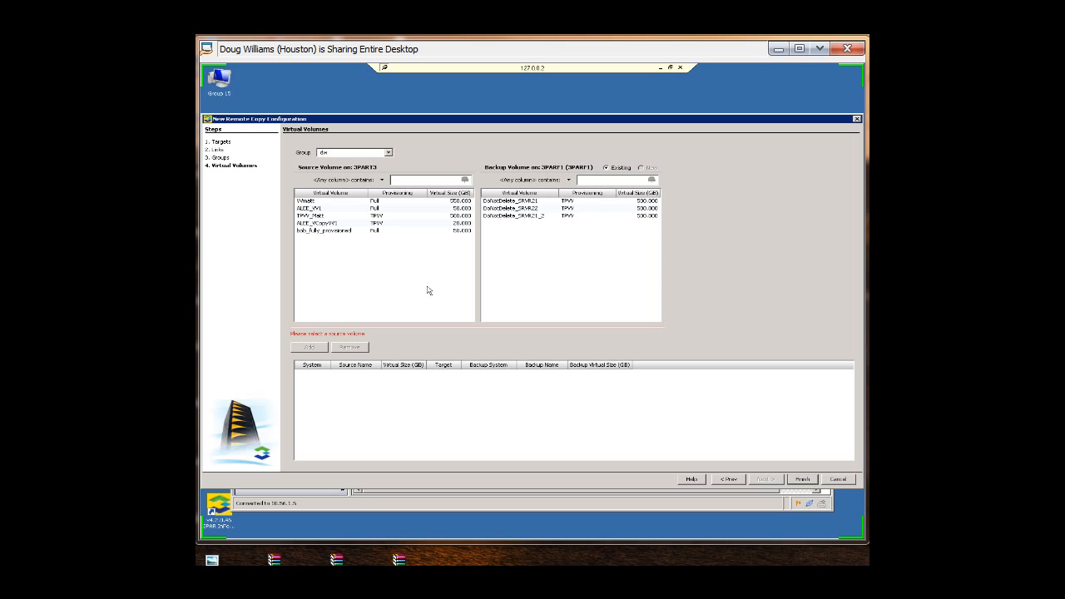
click(316, 209)
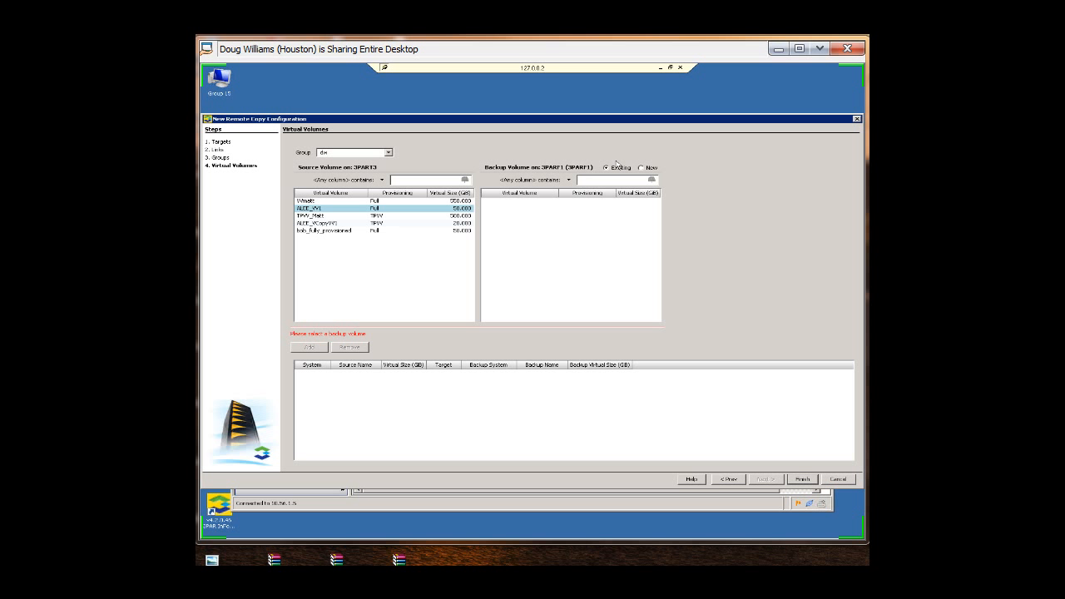
click(642, 168)
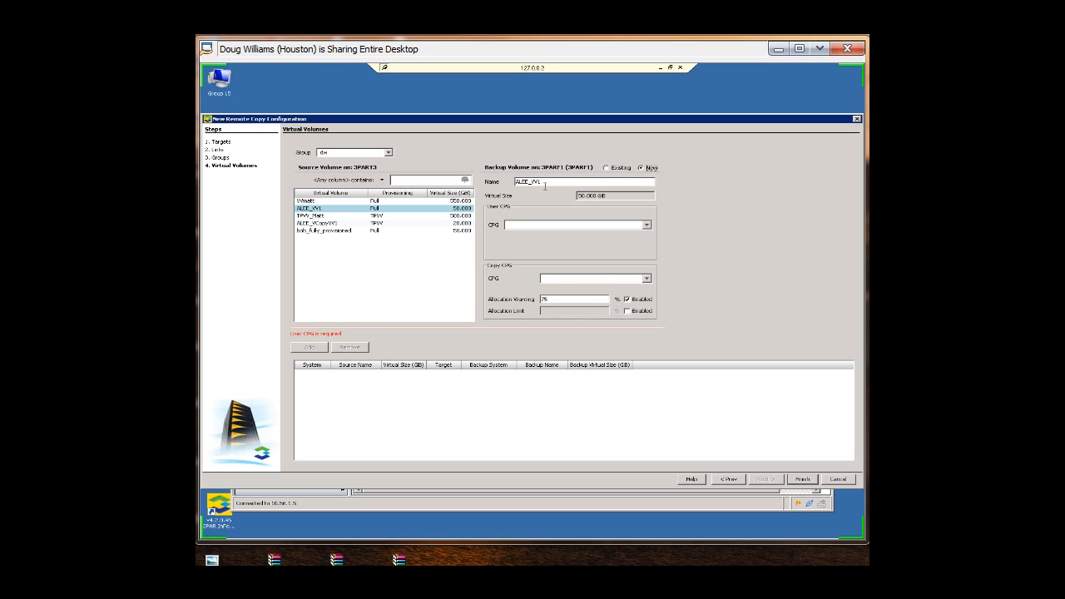
Step: Set the user CPG to bob_R5_FC_15K and copy CPG to bob_VC_R5_NL, and add the volume pair
click(646, 226)
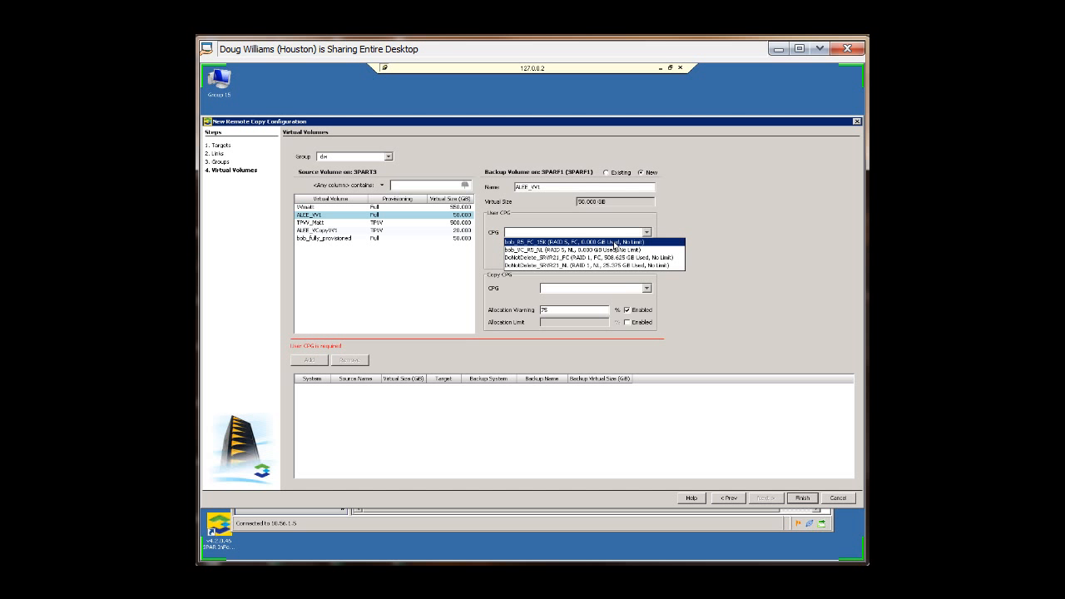
click(616, 242)
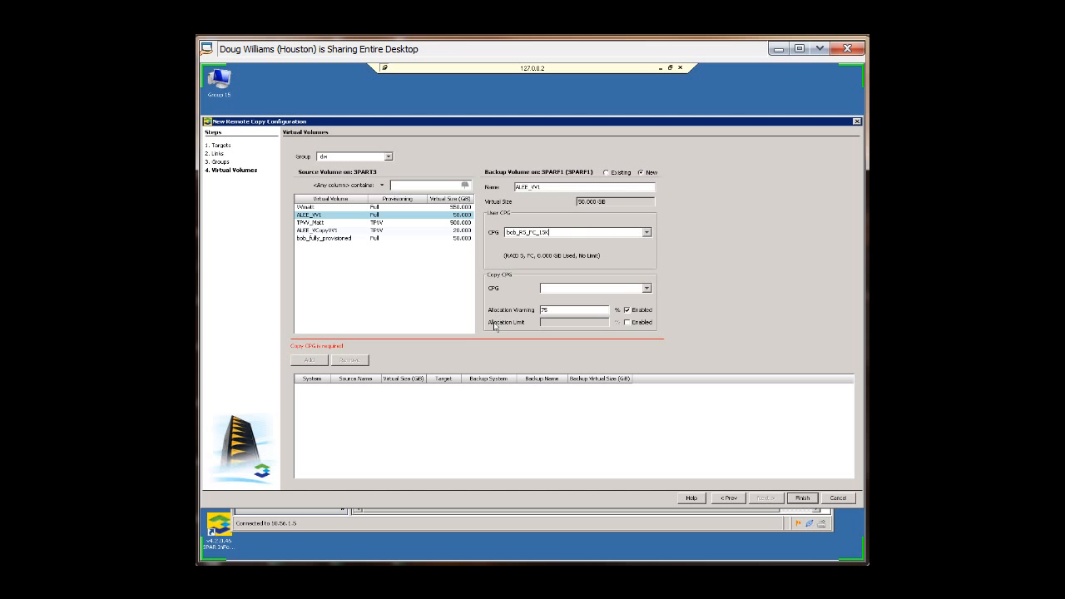
click(646, 288)
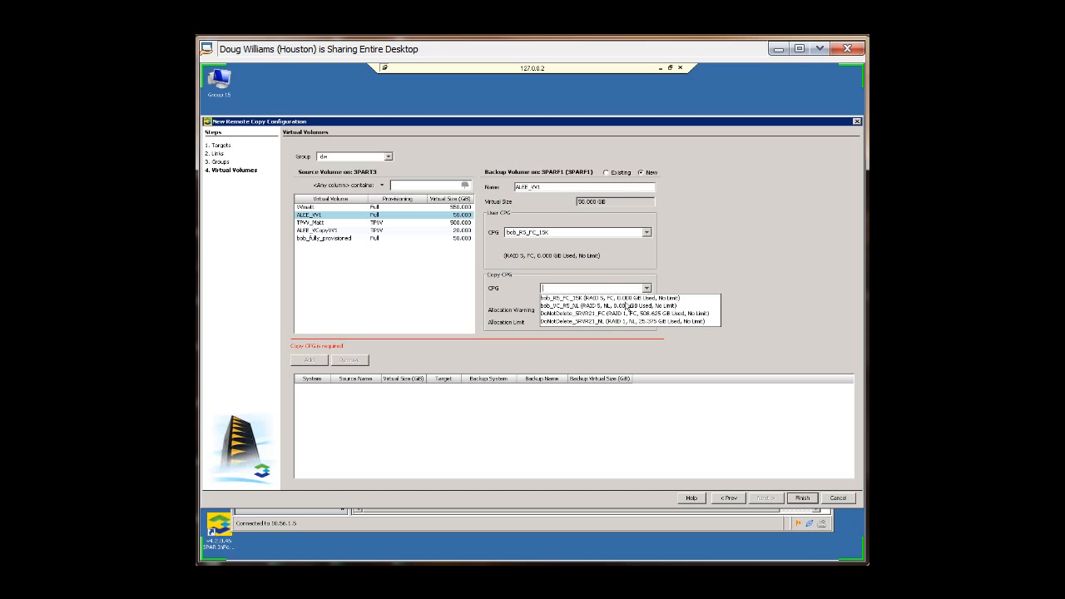
click(626, 306)
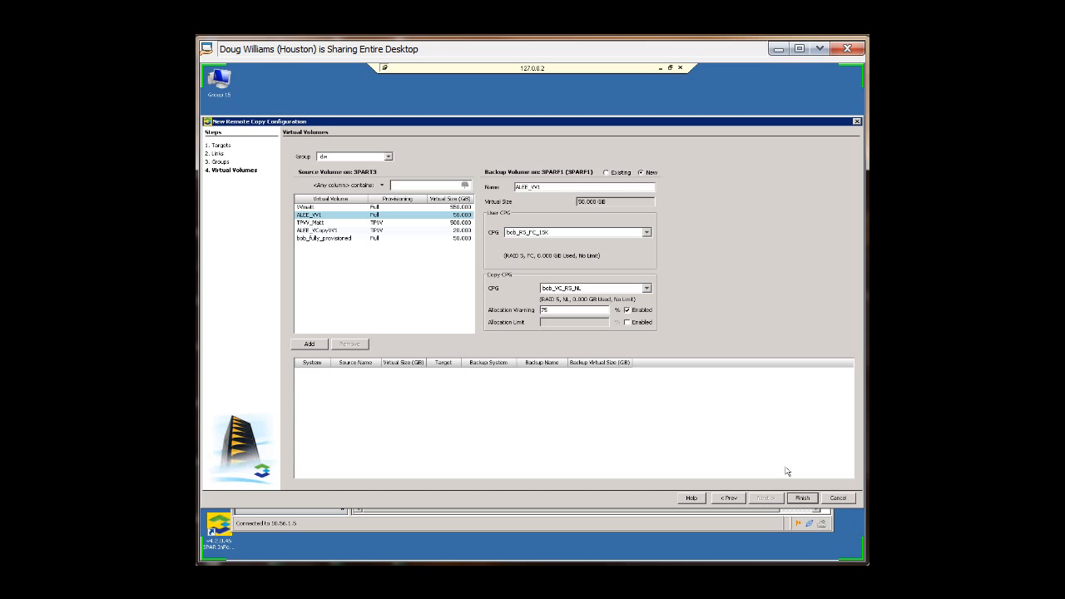
click(801, 499)
click(310, 344)
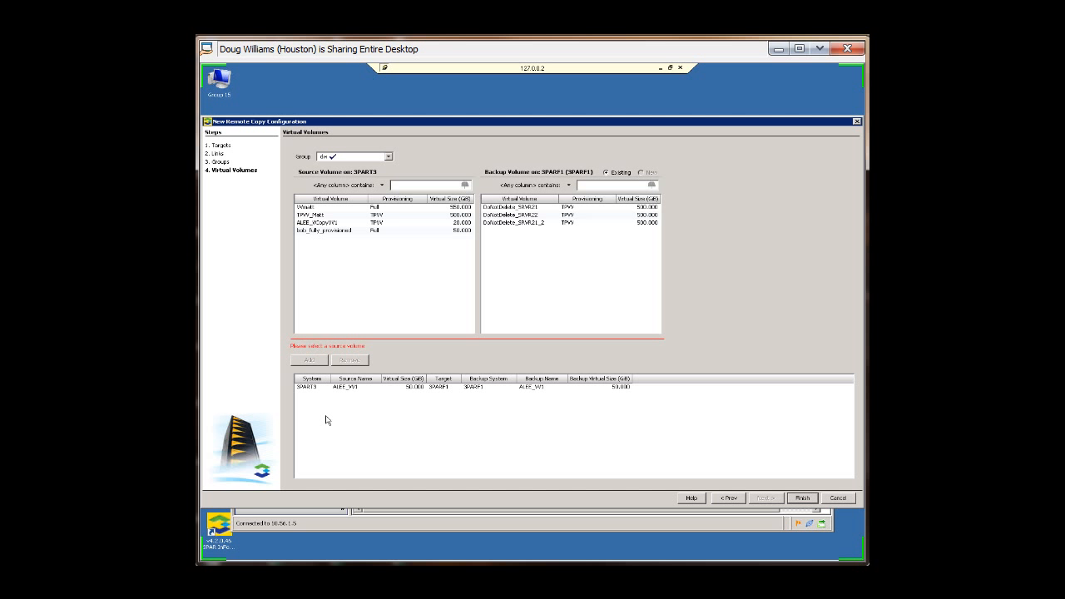
Step: Finish the wizard and open the remote copy configuration's groups view
click(801, 498)
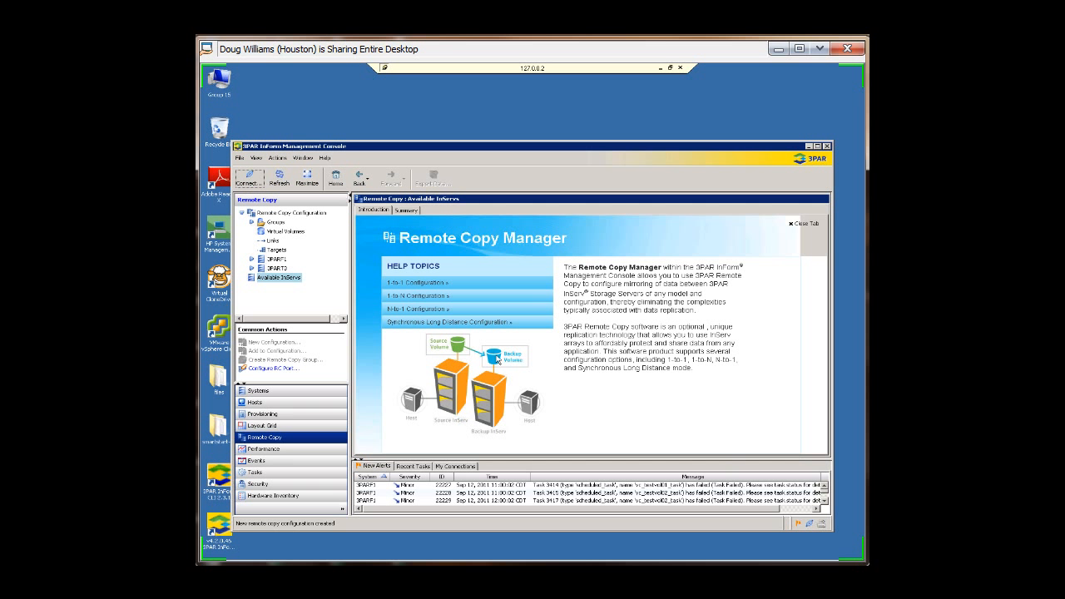
click(251, 260)
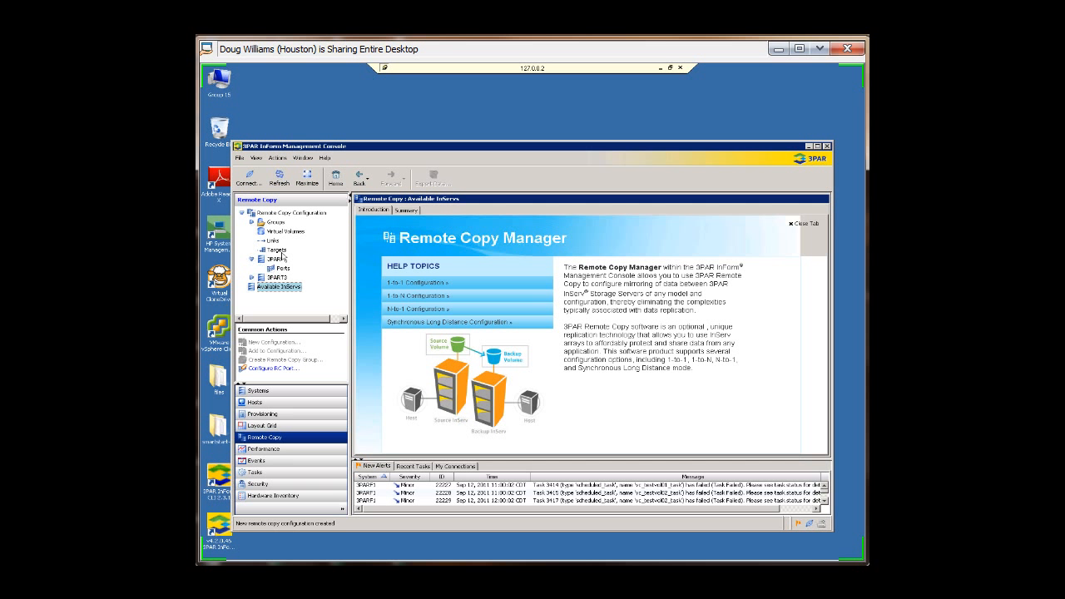
click(275, 225)
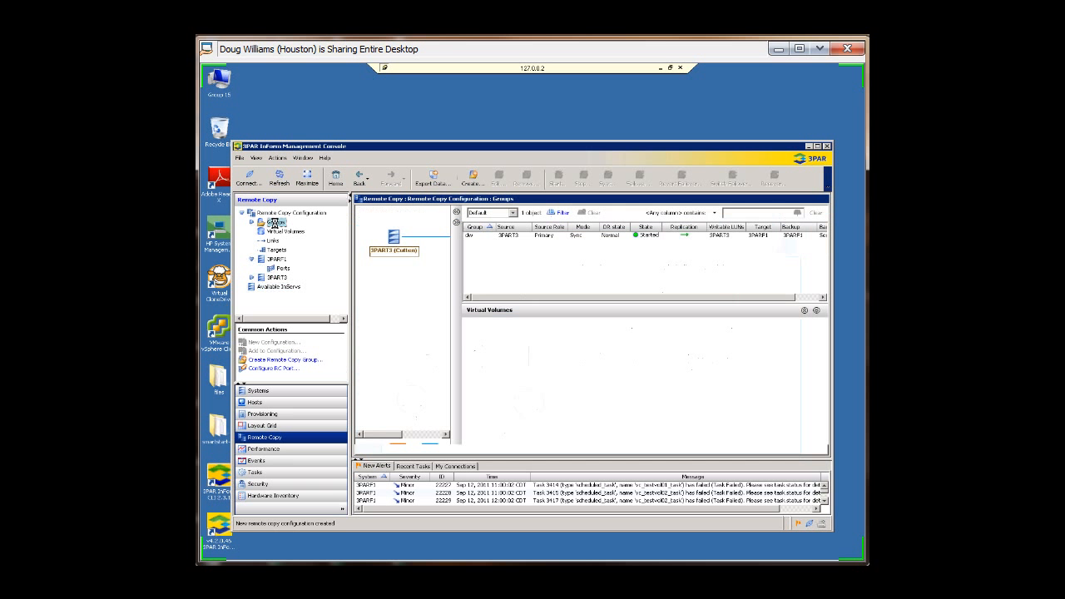
Step: Review the dw group's volume pair, then the configuration's virtual volumes, links and targets
click(470, 243)
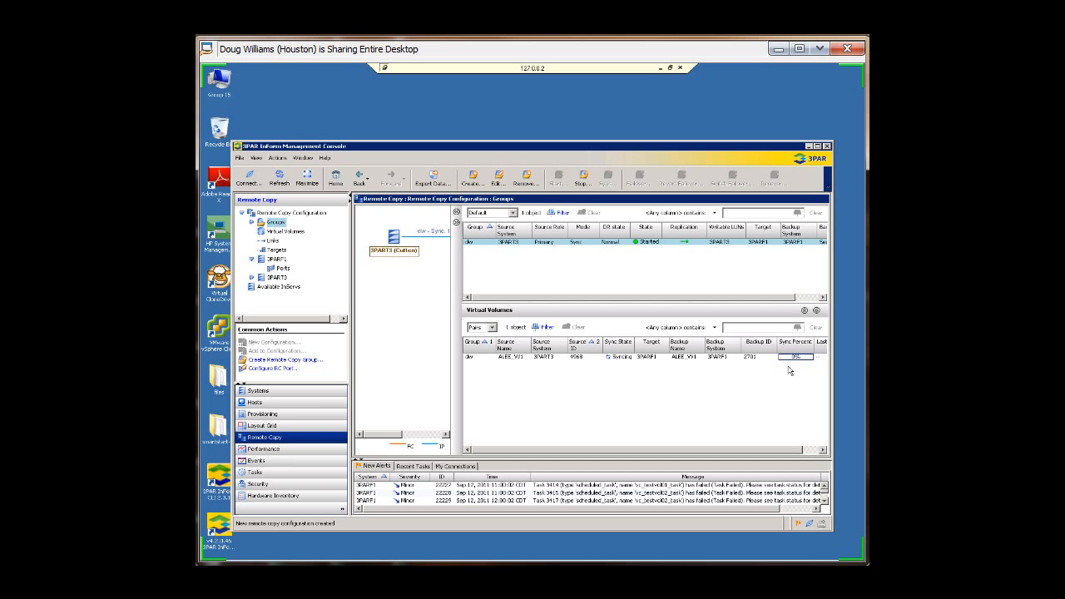
click(287, 232)
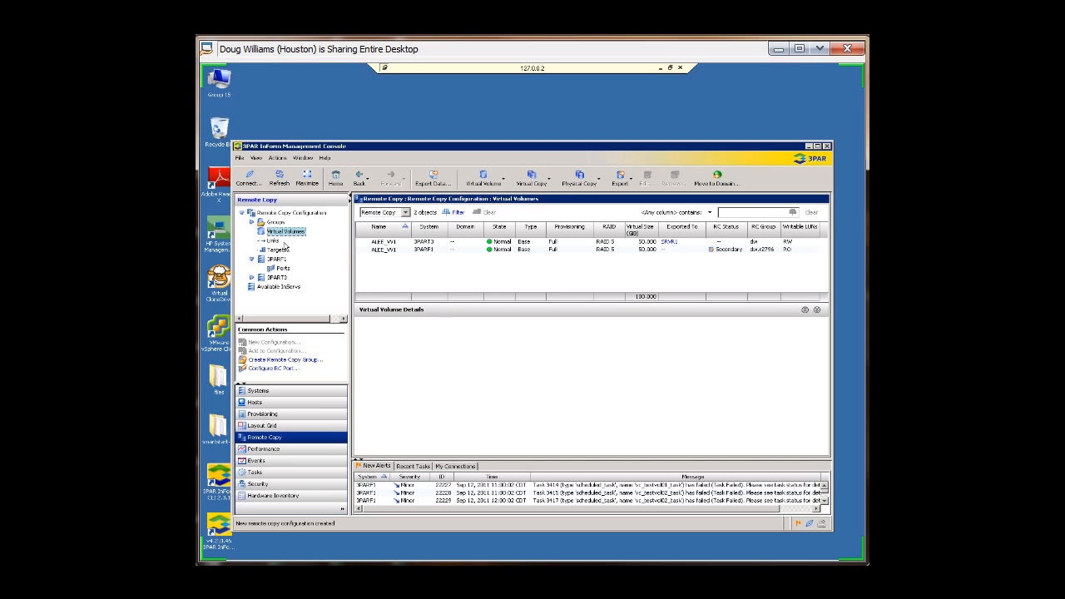
click(273, 241)
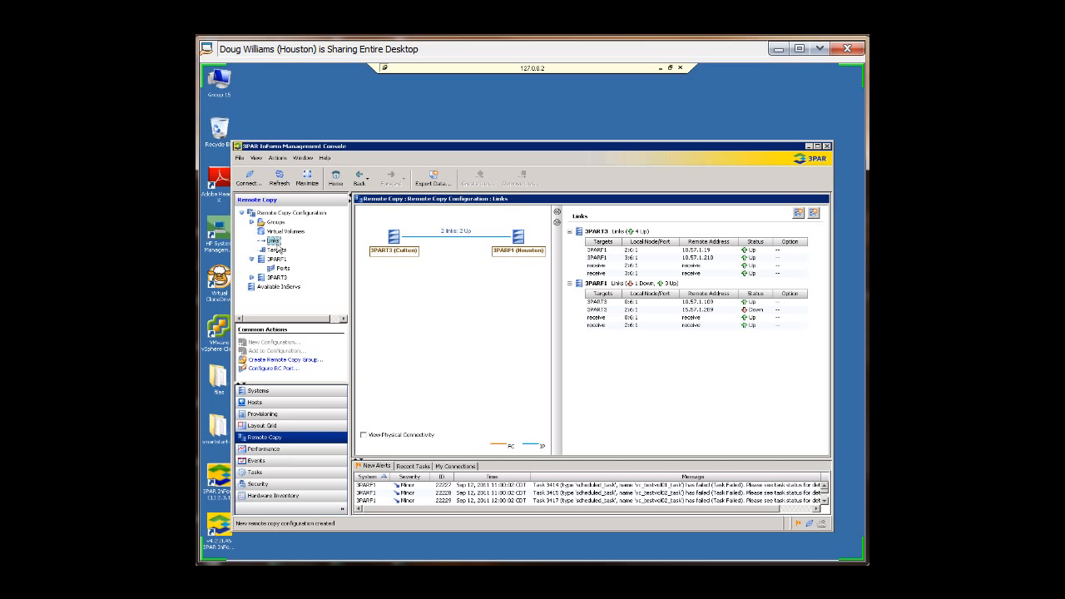
click(277, 250)
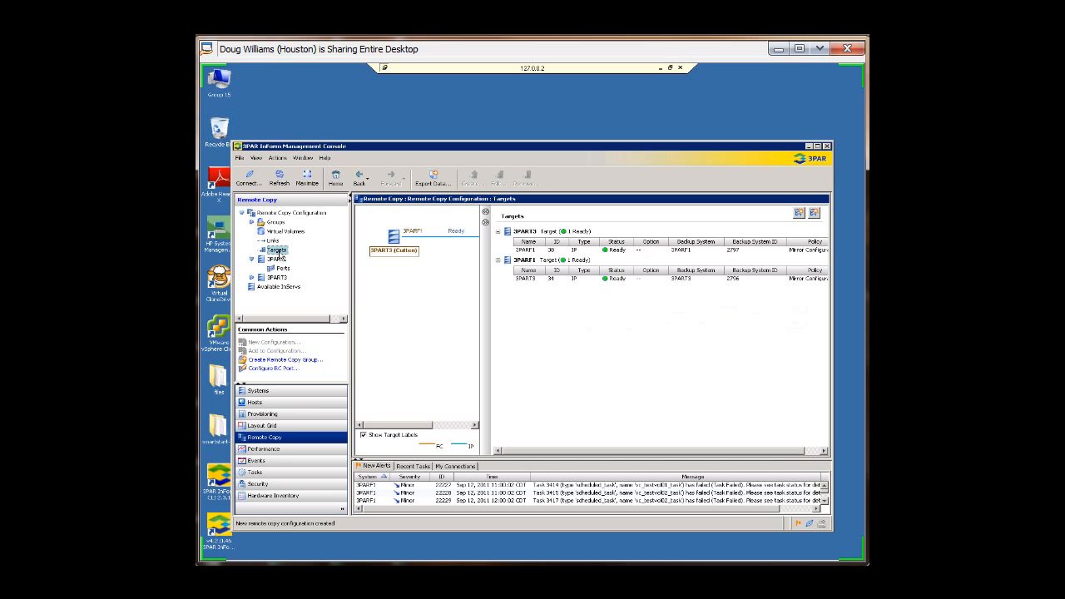
Step: Examine the remote copy ports of 3PARF1 and 3PART3, and the available InServs
double_click(280, 261)
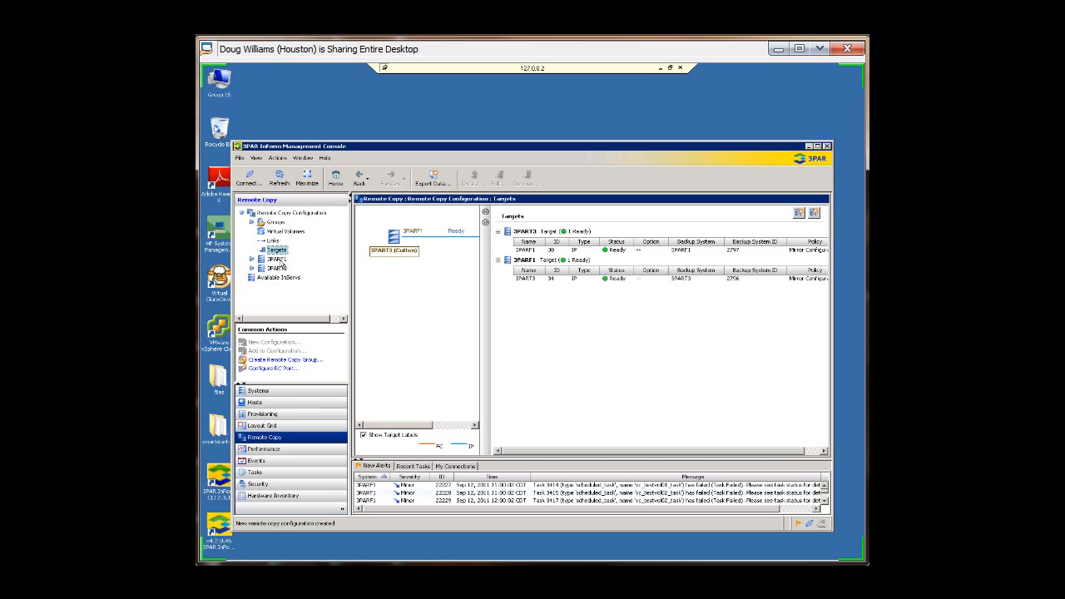
click(253, 260)
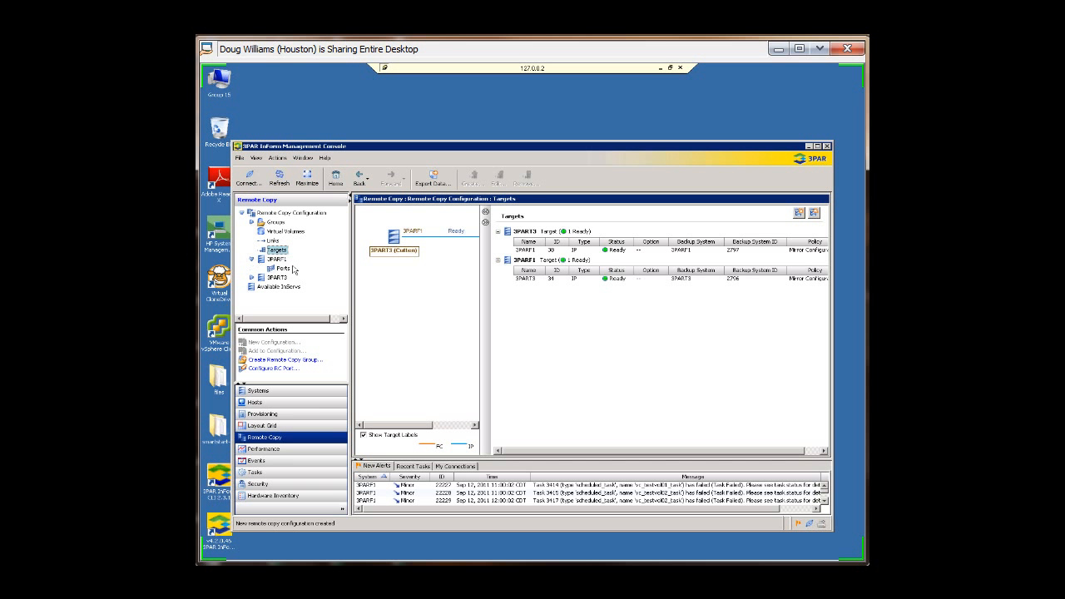
click(290, 272)
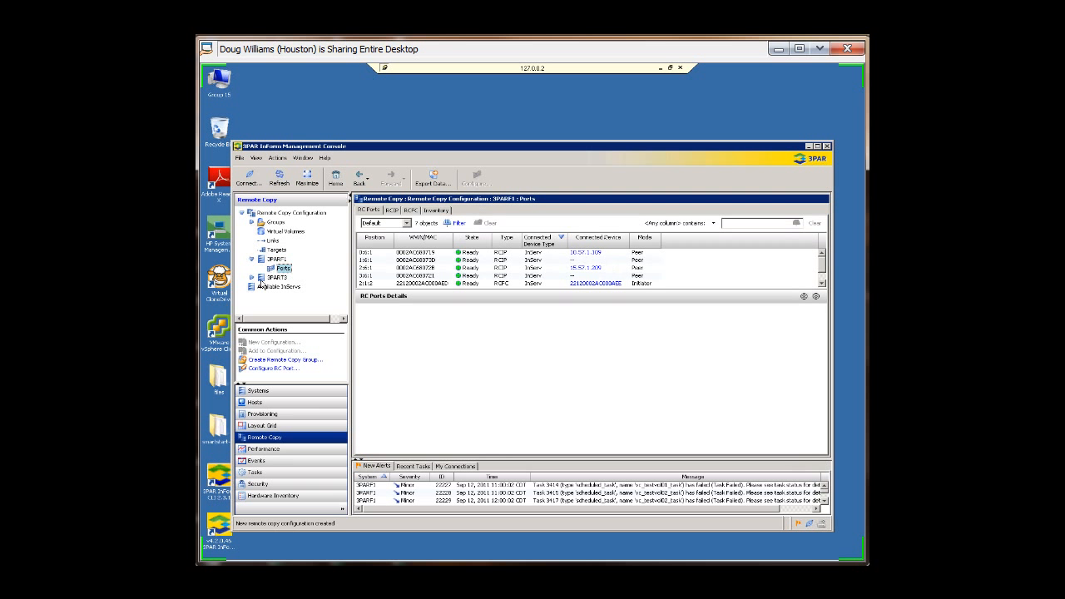
click(252, 277)
click(283, 286)
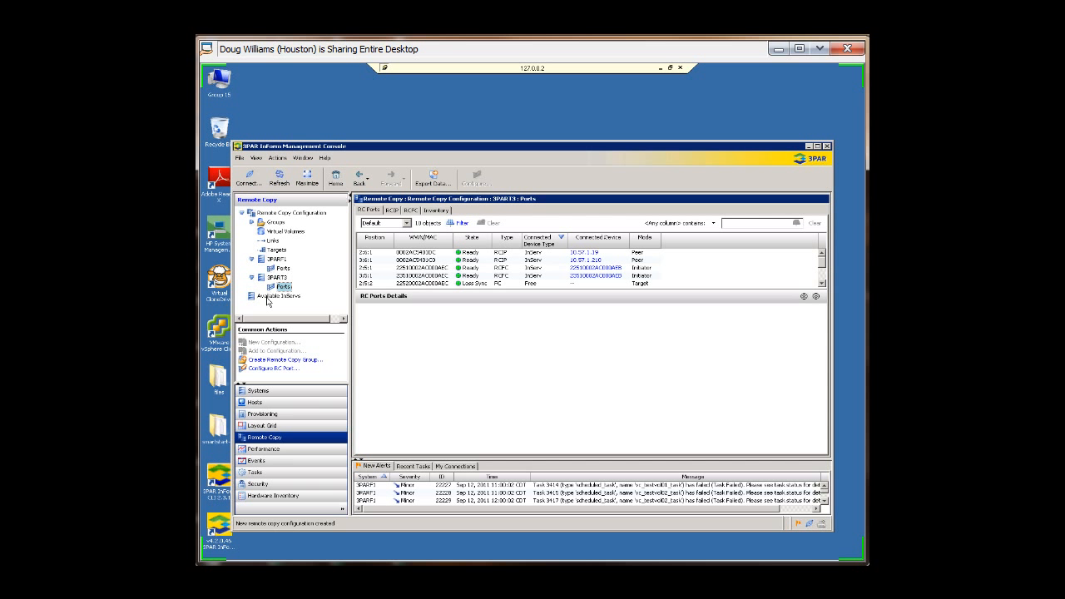
click(267, 298)
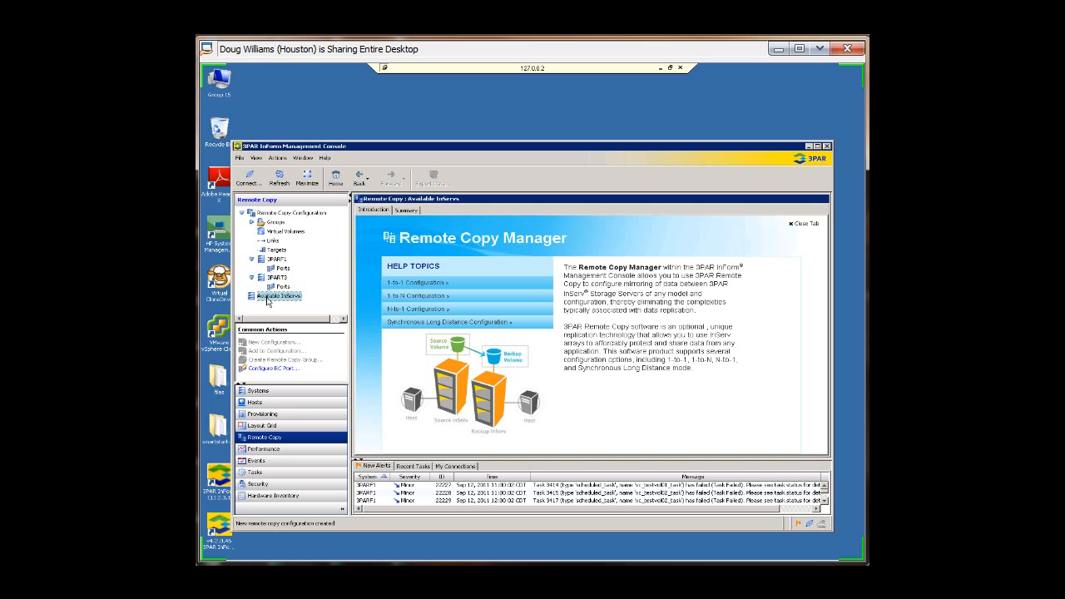
Step: Return to the groups view to check the volume sync progress, and minimize the management console
click(276, 223)
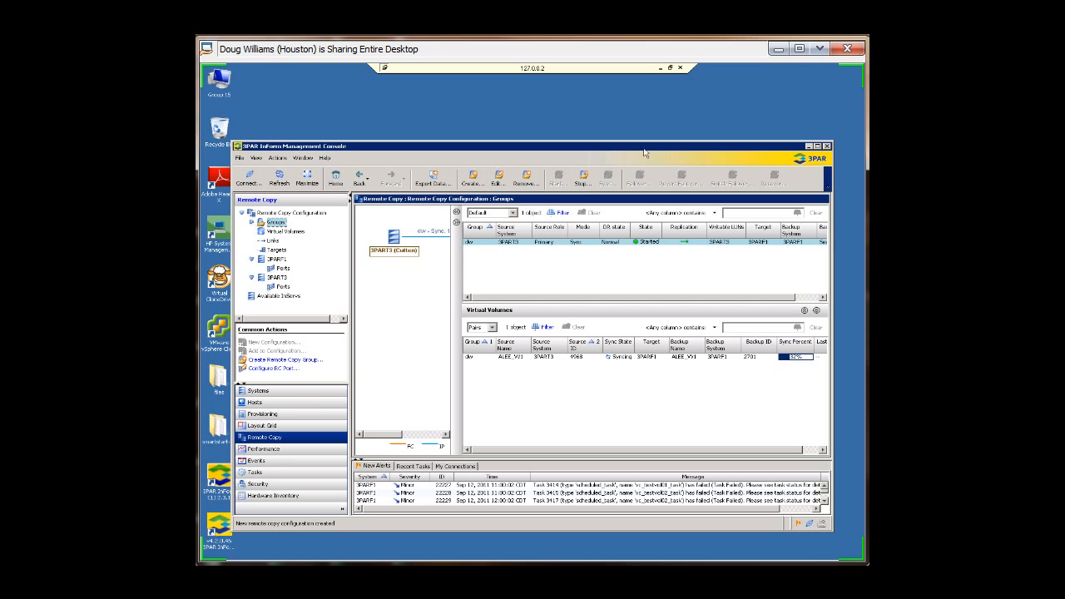
click(810, 149)
mouse_move(290, 554)
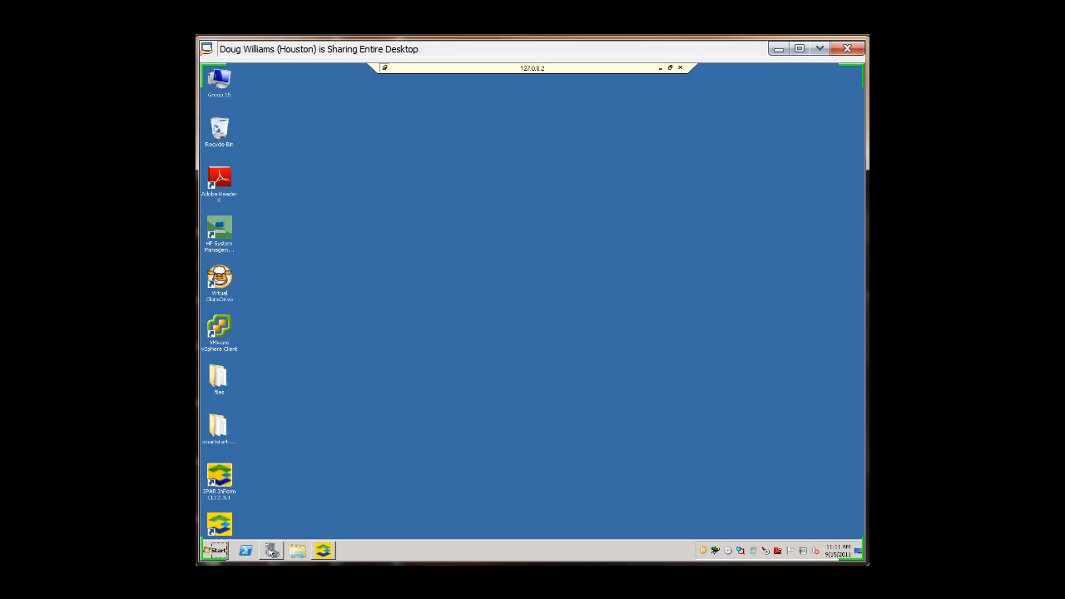